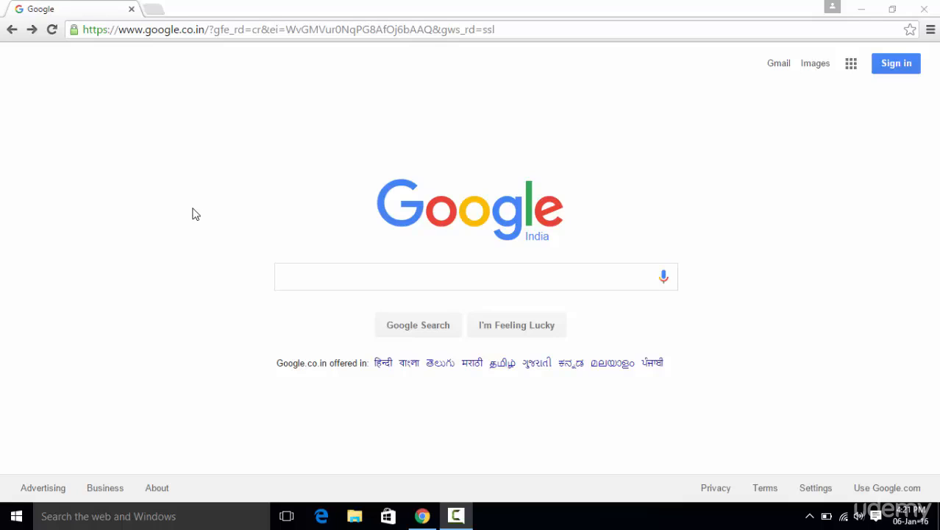
Step: Search Google for "download java jdk"
{"action": "left_click", "coordinate": [354, 275]}
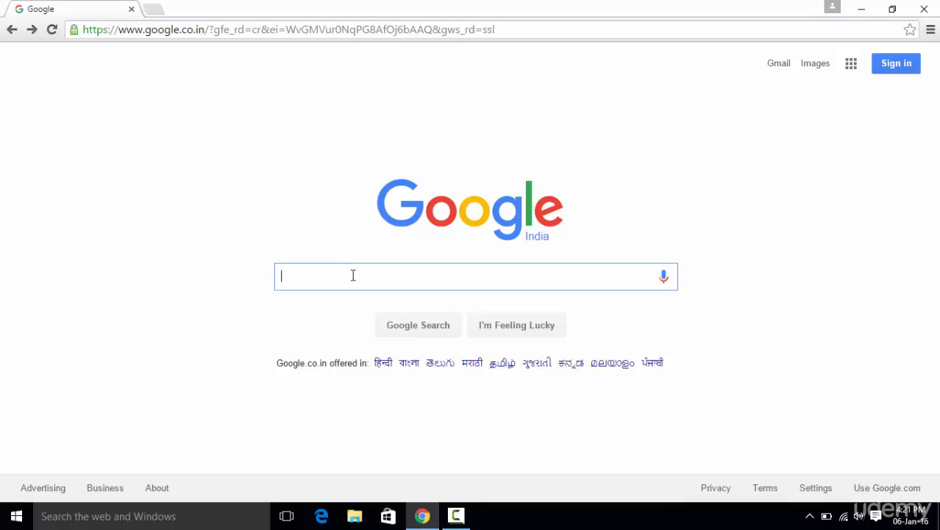
{"action": "type", "text": "down"}
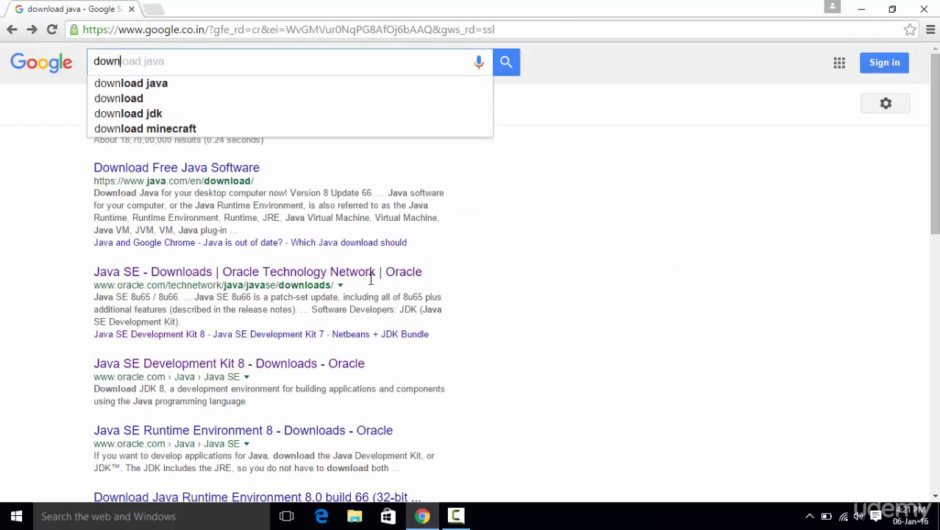
{"action": "type", "text": "load java "}
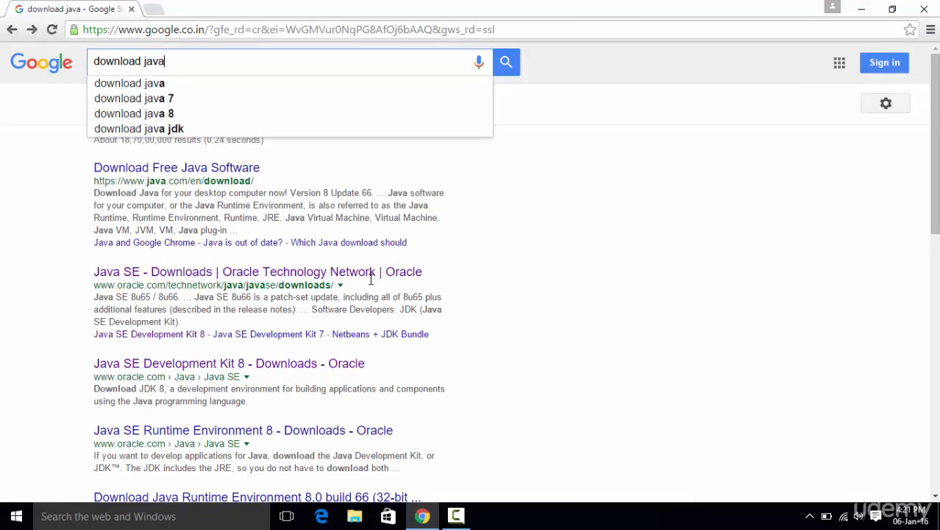
{"action": "type", "text": "jdk"}
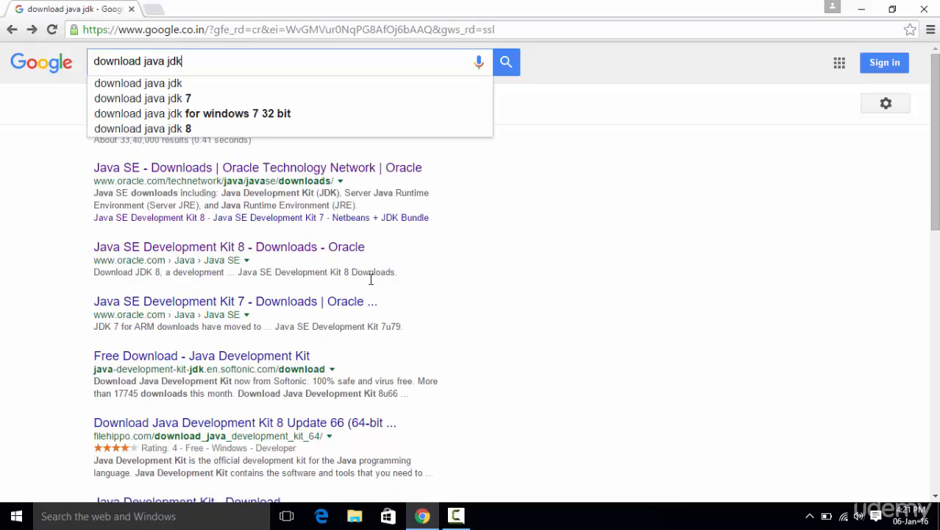
{"action": "key", "text": "Return"}
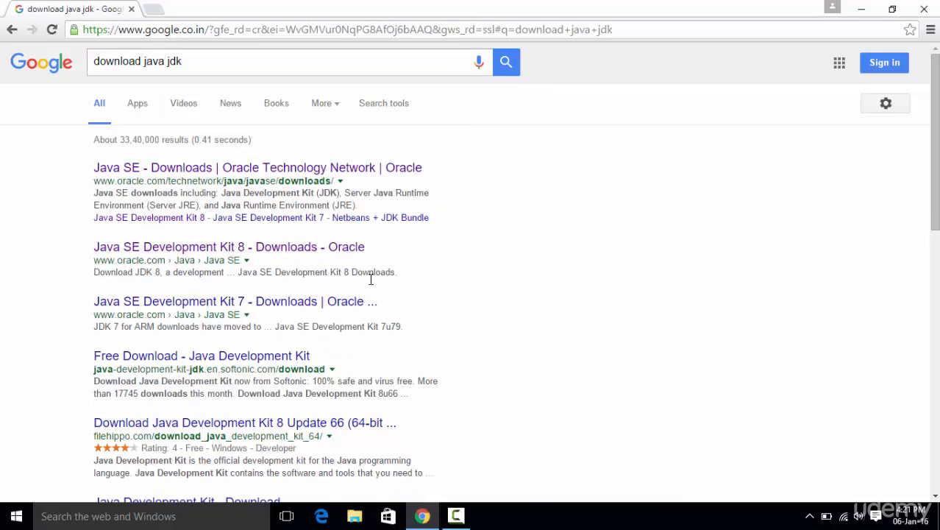
Step: Open Oracle's Java SE Downloads search result in a new tab and go to the Java Platform (JDK) 8u65 / 8u66 download page
{"action": "right_click", "coordinate": [228, 169]}
{"action": "left_click", "coordinate": [247, 175]}
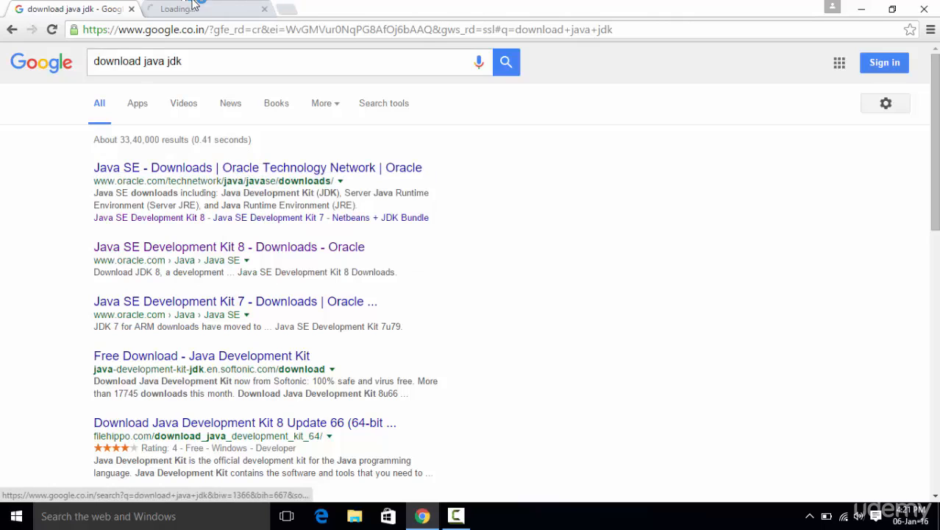
{"action": "left_click", "coordinate": [199, 16]}
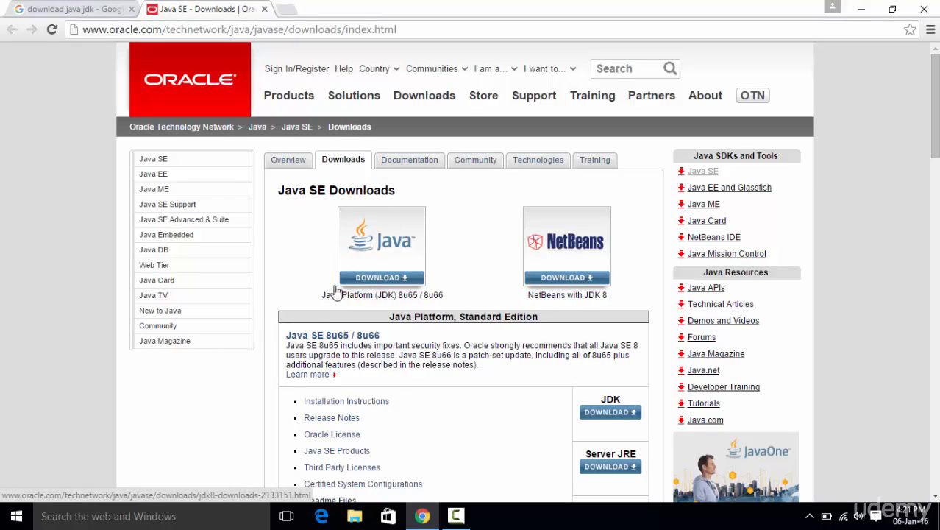
{"action": "left_click", "coordinate": [372, 284]}
Step: Examine the Java SE Development Kit 8u65 and 8u66 download lists, comparing the Windows x86 and Windows x64 packages
{"action": "scroll", "coordinate": [250, 272], "scroll_direction": "down", "scroll_amount": 2}
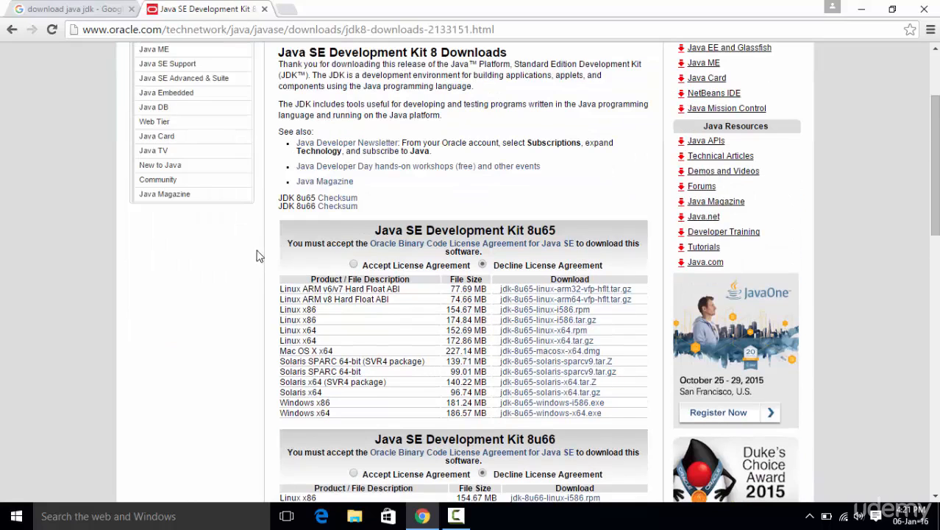
{"action": "scroll", "coordinate": [254, 247], "scroll_direction": "down", "scroll_amount": 2}
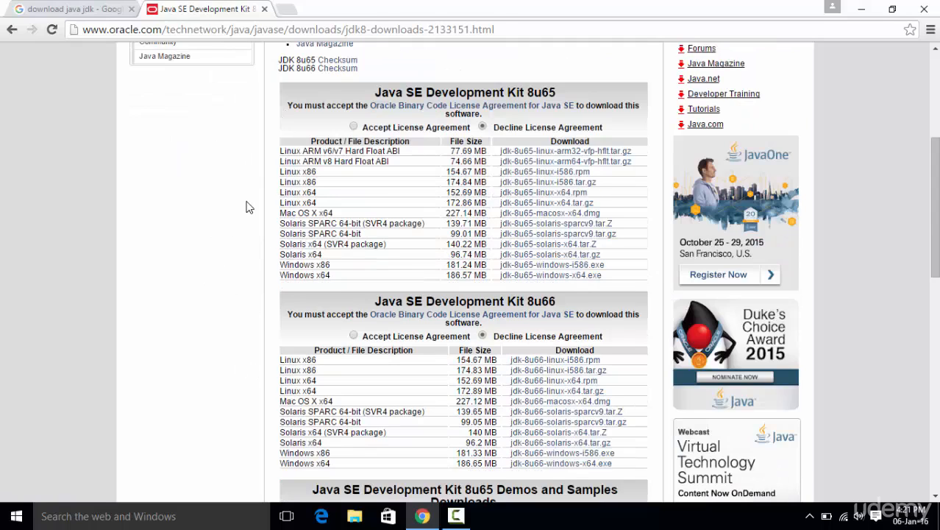
{"action": "scroll", "coordinate": [249, 203], "scroll_direction": "down", "scroll_amount": 1}
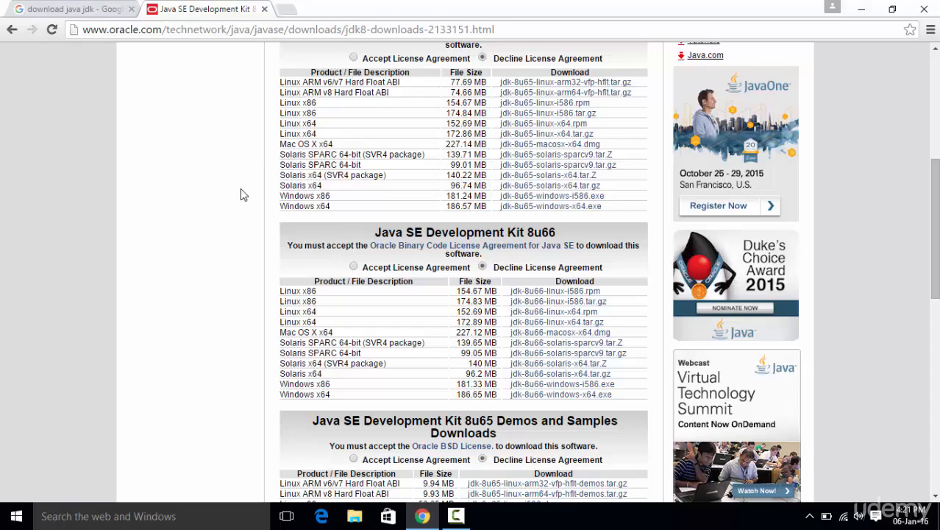
{"action": "scroll", "coordinate": [243, 194], "scroll_direction": "up", "scroll_amount": 1}
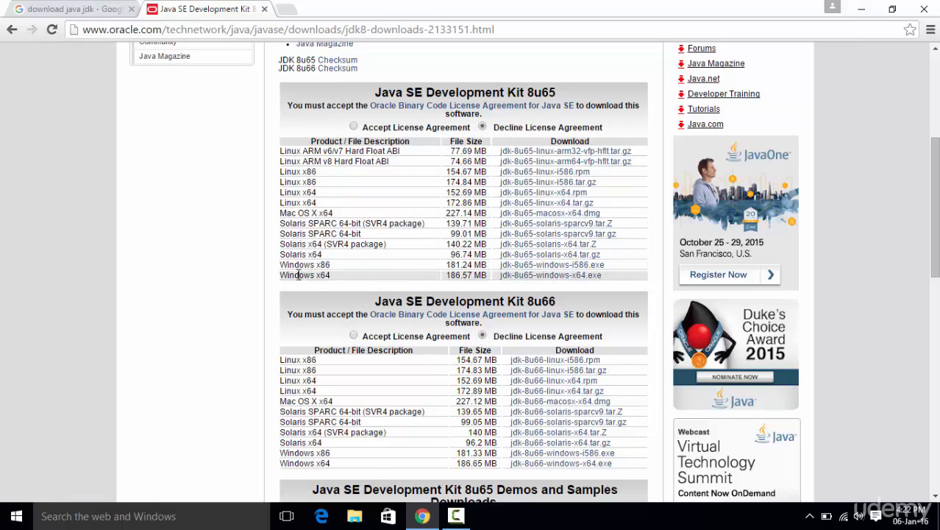
{"action": "left_click_drag", "start_coordinate": [281, 264], "coordinate": [330, 275]}
{"action": "left_click", "coordinate": [329, 276]}
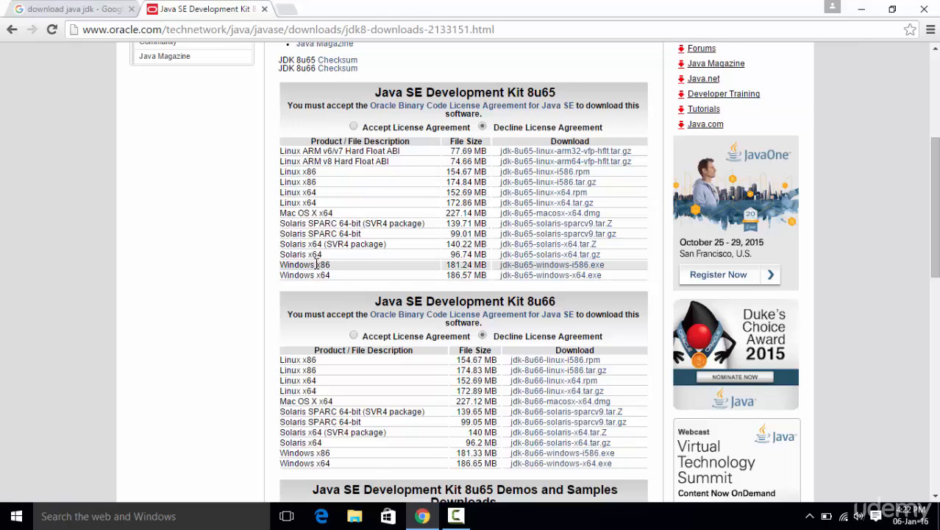
{"action": "double_click", "coordinate": [321, 264]}
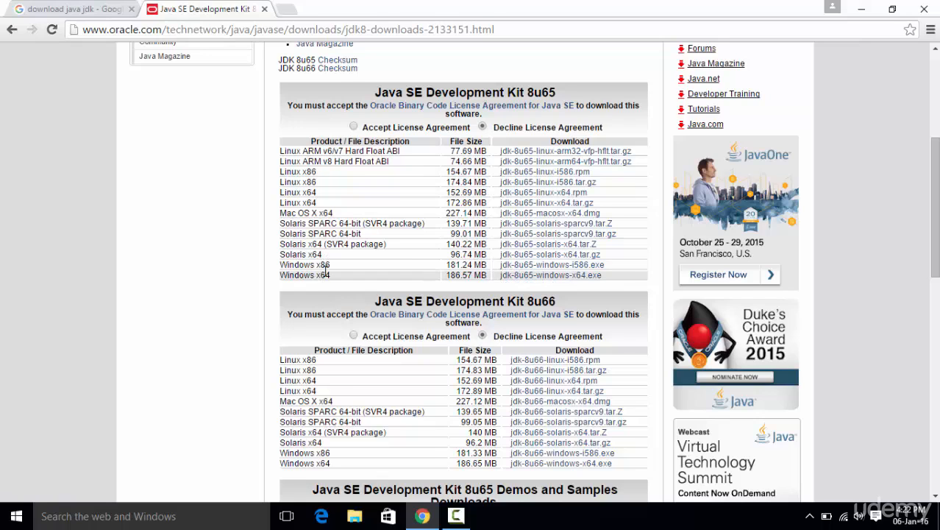
Step: Check the computer's system type in the properties of This PC, then close the System and File Explorer windows
{"action": "left_click", "coordinate": [862, 9]}
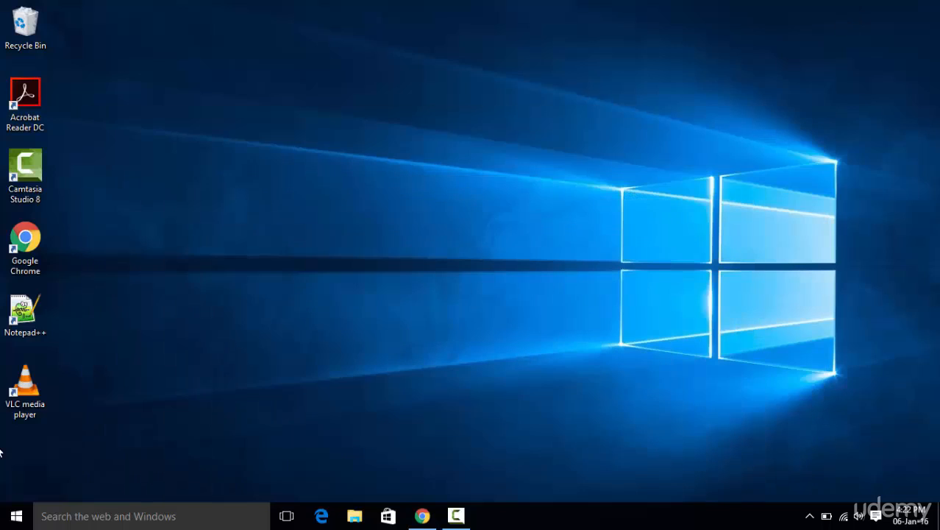
{"action": "left_click", "coordinate": [3, 518]}
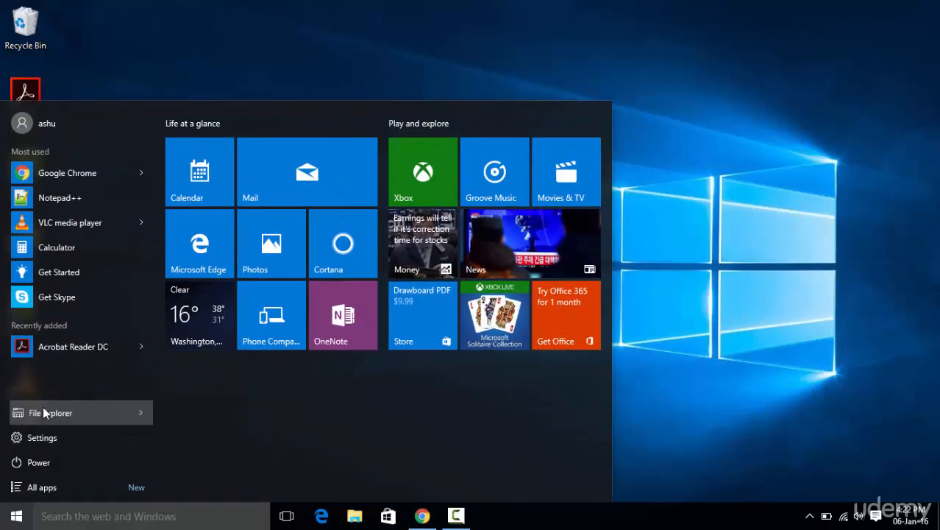
{"action": "left_click", "coordinate": [45, 413]}
{"action": "right_click", "coordinate": [51, 254]}
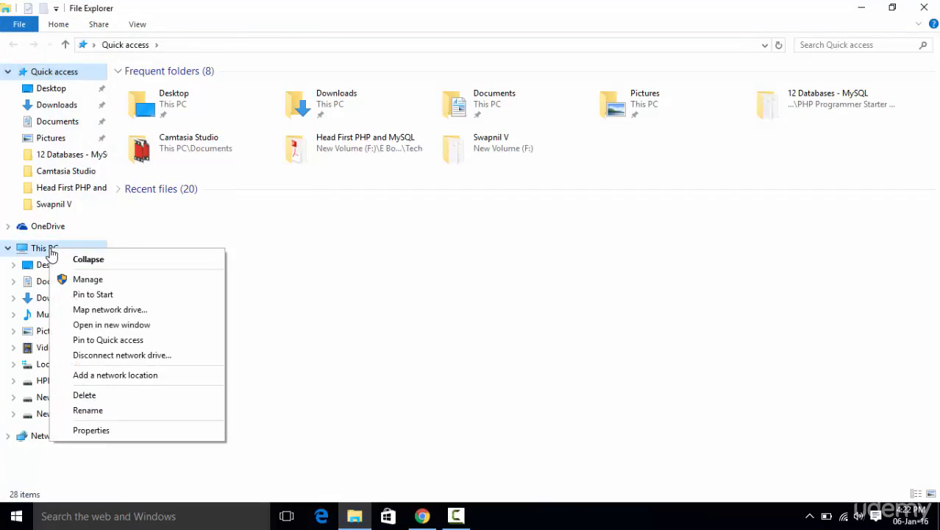
{"action": "left_click", "coordinate": [92, 431]}
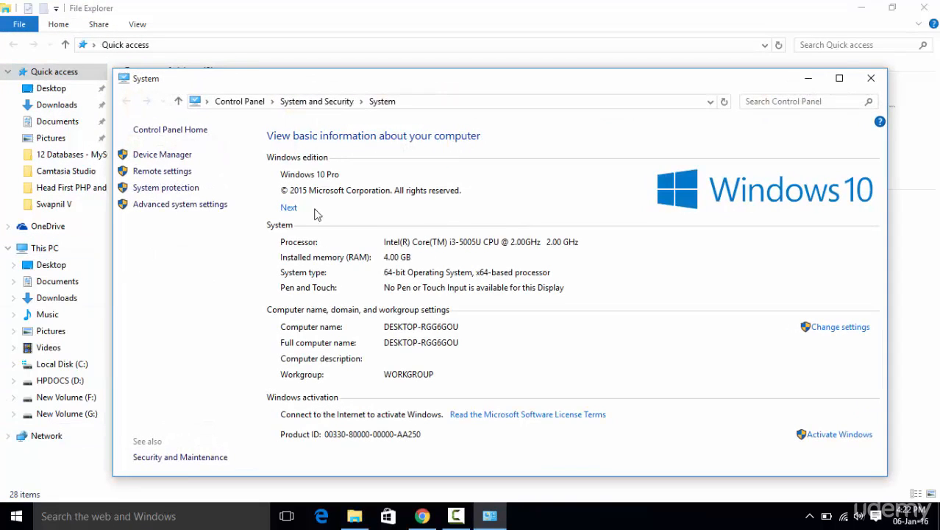
{"action": "left_click_drag", "start_coordinate": [320, 81], "coordinate": [315, 40]}
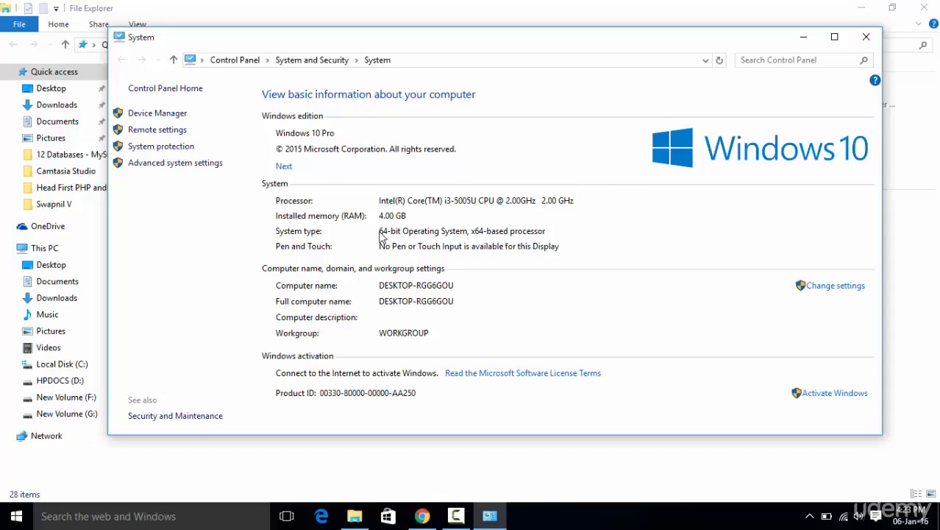
{"action": "left_click", "coordinate": [865, 37]}
{"action": "left_click", "coordinate": [925, 8]}
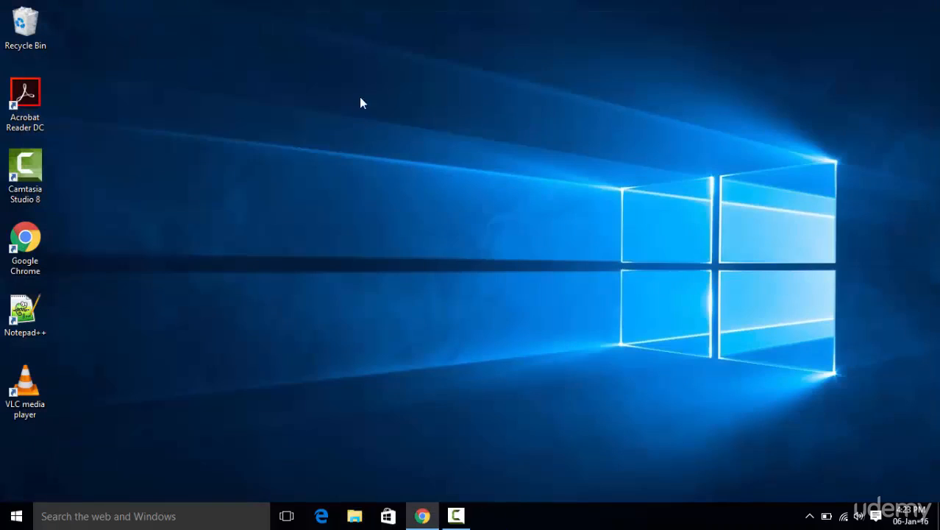
Step: Return to the browser, accept the license agreement for Java SE Development Kit 8u65, and close the browser
{"action": "left_click", "coordinate": [422, 517]}
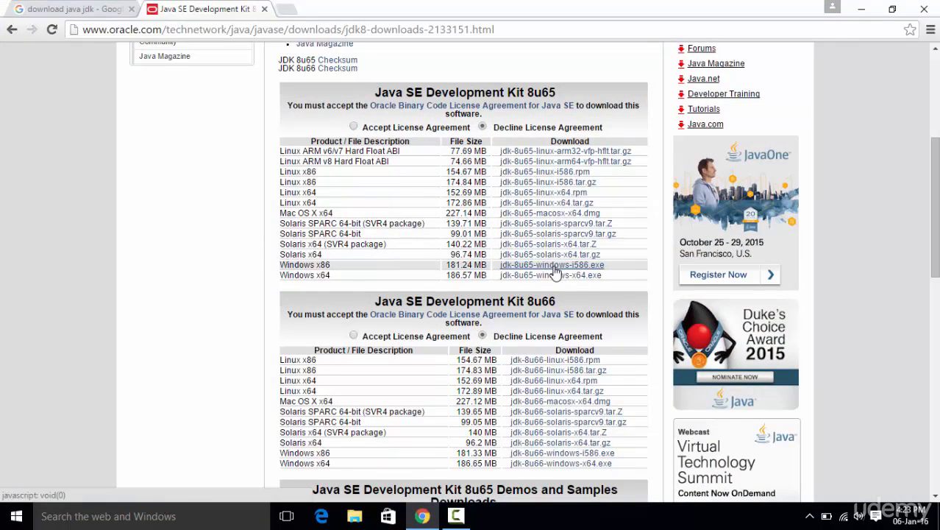
{"action": "left_click", "coordinate": [354, 127]}
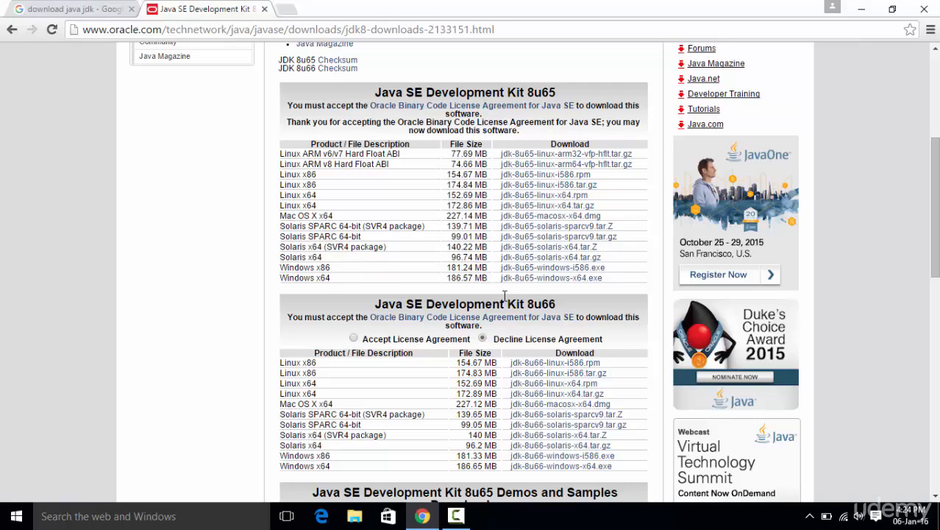
{"action": "left_click", "coordinate": [919, 8]}
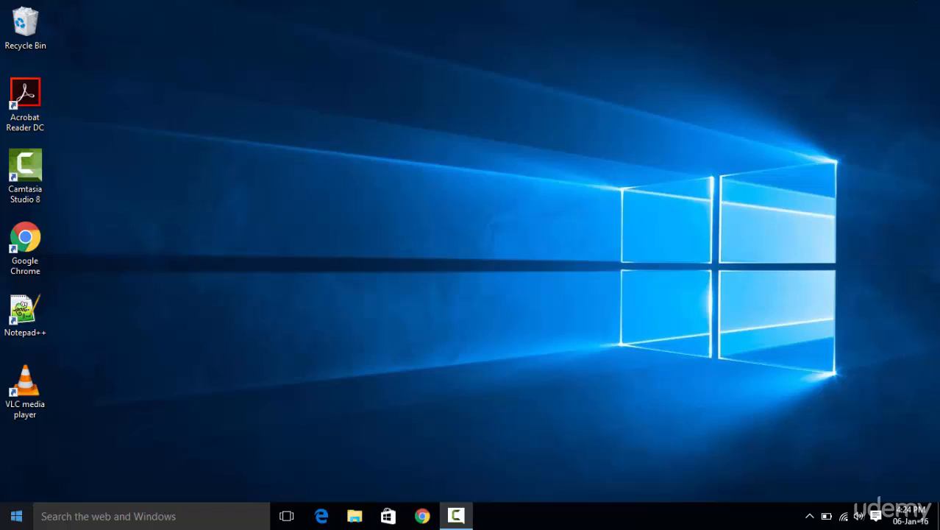
Step: Open File Explorer maximized and bring up the system properties of This PC
{"action": "left_click", "coordinate": [6, 517]}
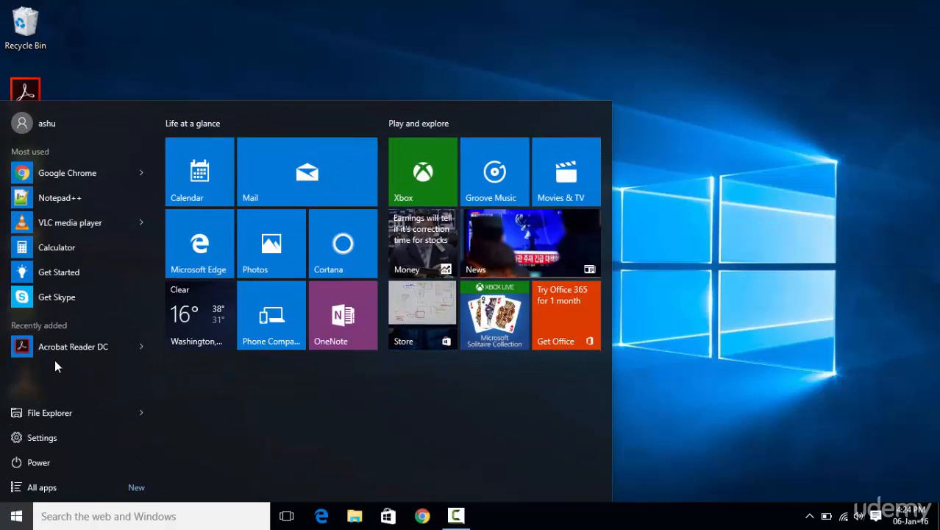
{"action": "left_click", "coordinate": [42, 414]}
{"action": "left_click_drag", "start_coordinate": [290, 15], "coordinate": [463, 35]}
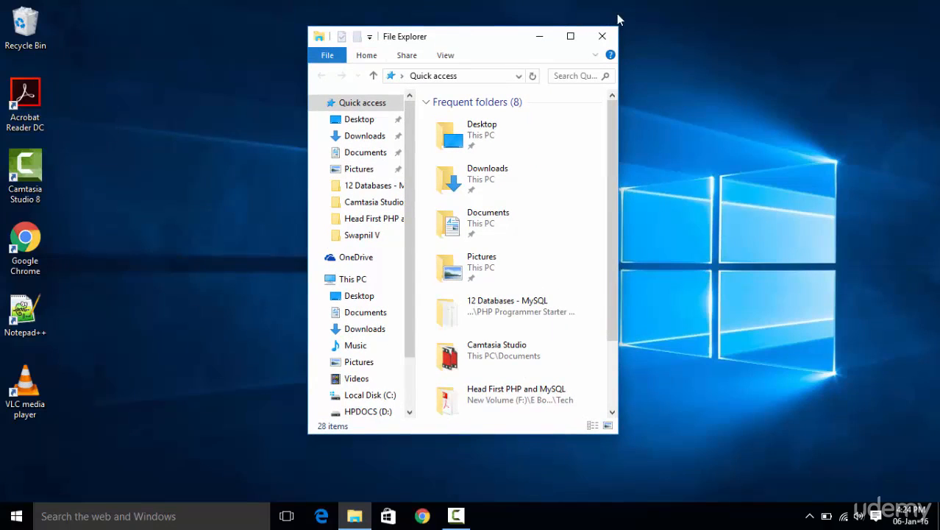
{"action": "left_click", "coordinate": [570, 35]}
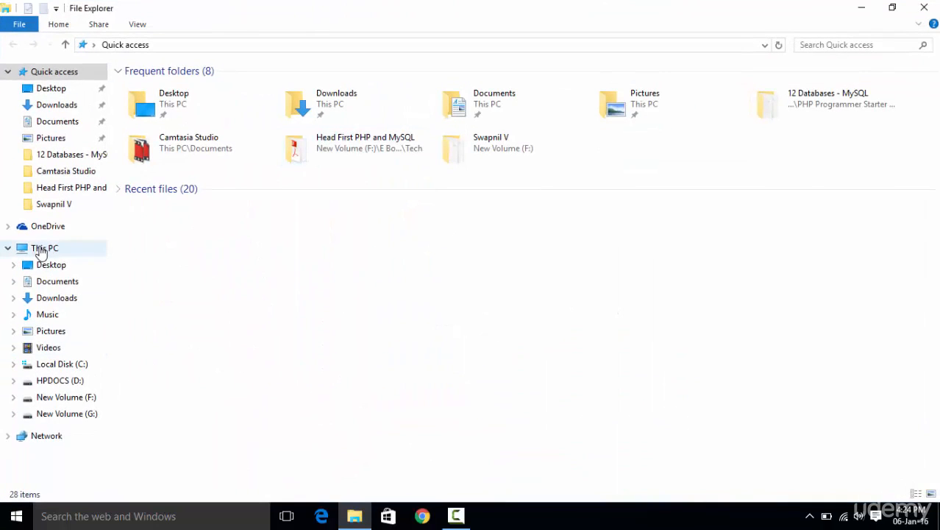
{"action": "right_click", "coordinate": [41, 252]}
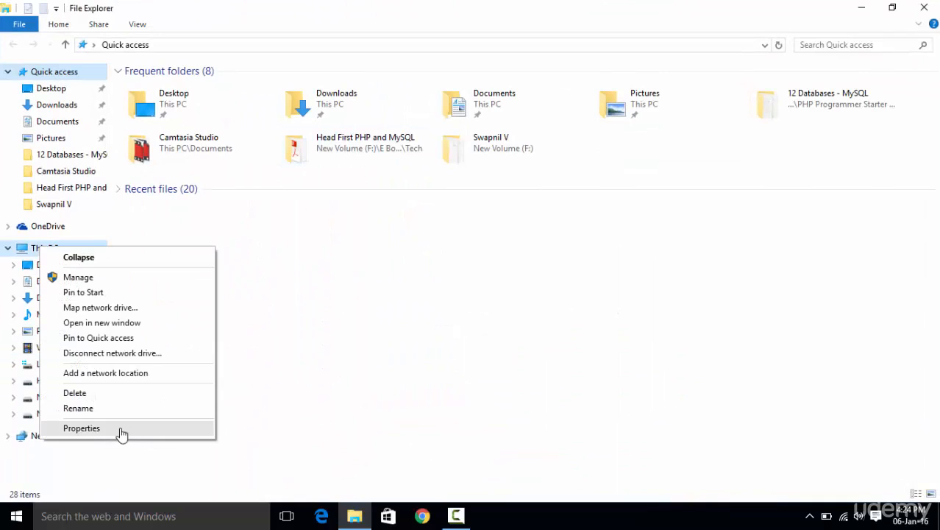
{"action": "left_click", "coordinate": [81, 428]}
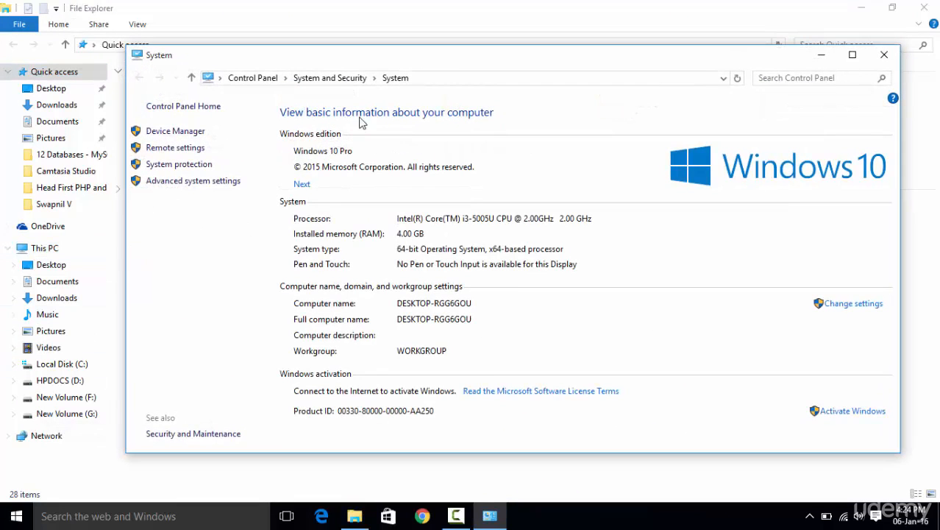
Step: Open the environment variables from the advanced system settings
{"action": "left_click", "coordinate": [185, 184]}
{"action": "left_click_drag", "start_coordinate": [255, 124], "coordinate": [523, 84]}
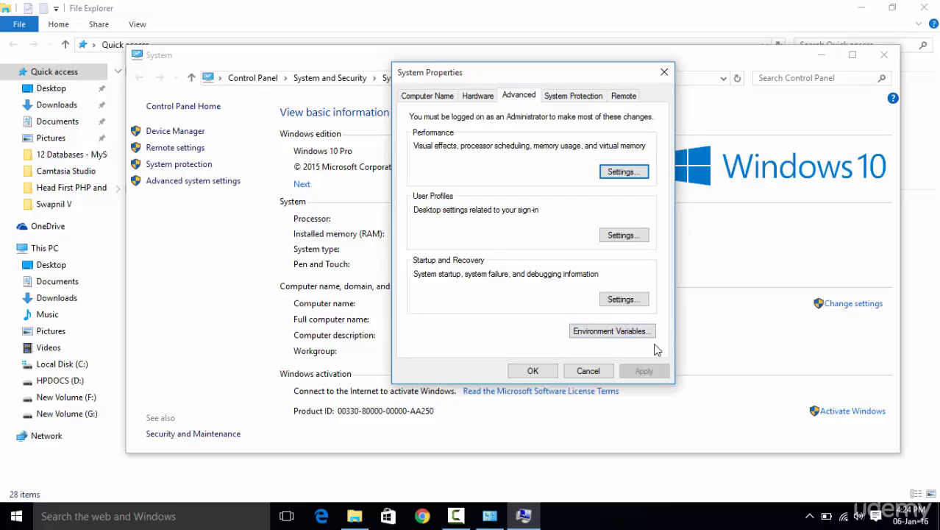
{"action": "left_click", "coordinate": [595, 333]}
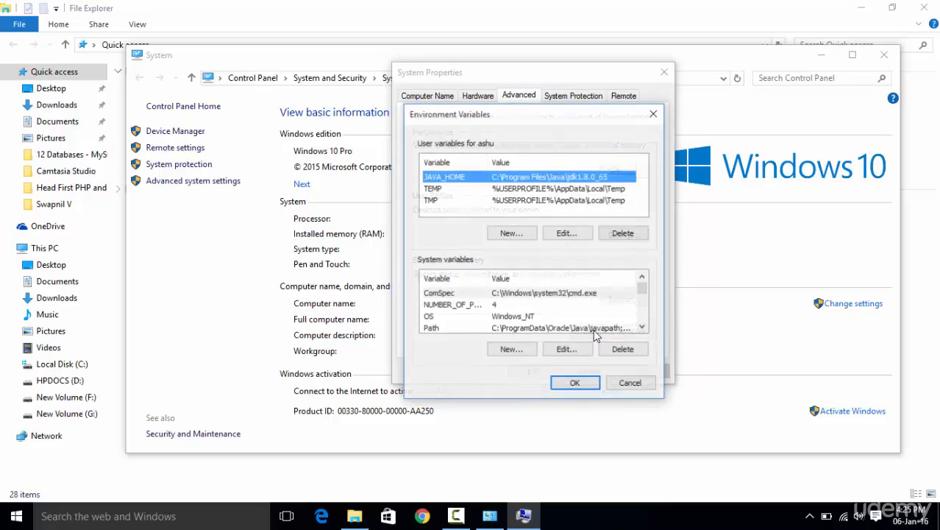
{"action": "left_click_drag", "start_coordinate": [515, 116], "coordinate": [560, 100]}
Step: Review the JAVA_HOME, TEMP and TMP entries among the user variables, then close the environment variables
{"action": "left_click", "coordinate": [550, 173]}
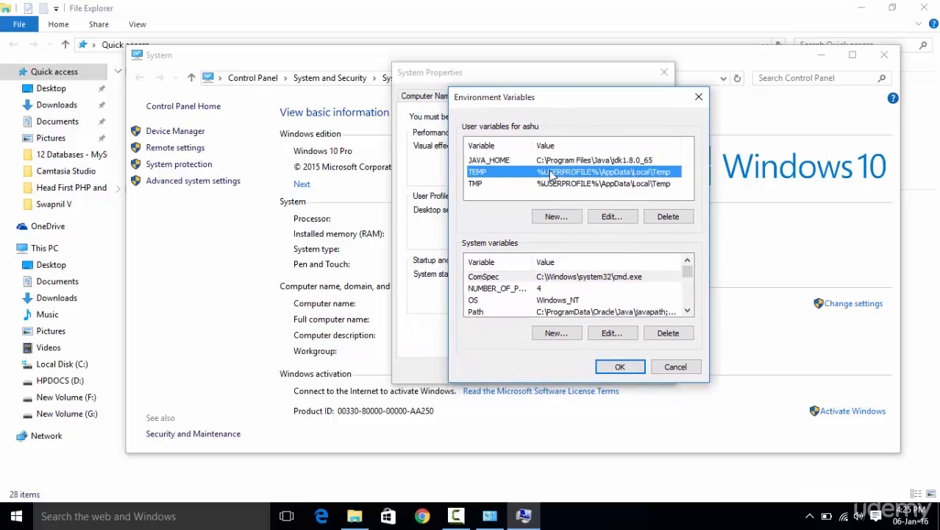
{"action": "left_click", "coordinate": [550, 185]}
{"action": "left_click", "coordinate": [479, 174]}
{"action": "left_click", "coordinate": [483, 185]}
{"action": "left_click", "coordinate": [491, 161]}
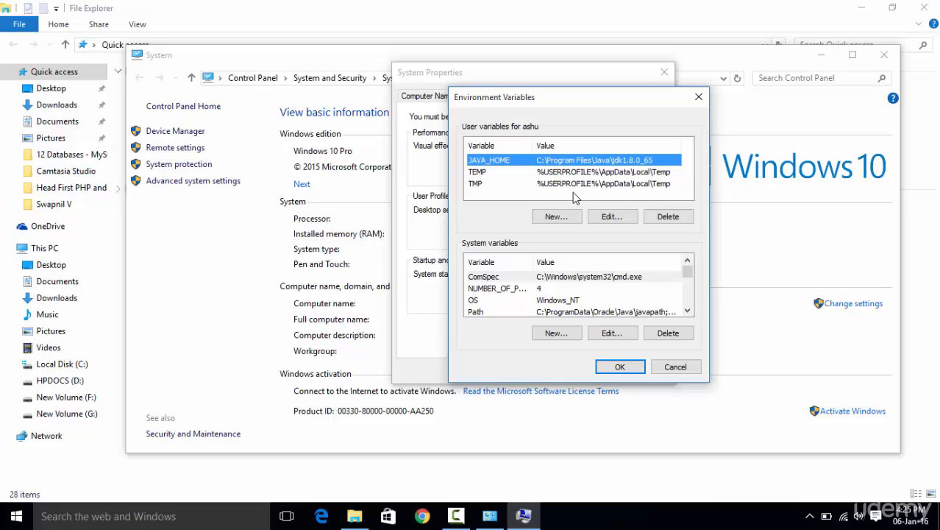
{"action": "left_click", "coordinate": [510, 173]}
{"action": "left_click", "coordinate": [501, 162]}
{"action": "left_click", "coordinate": [699, 97]}
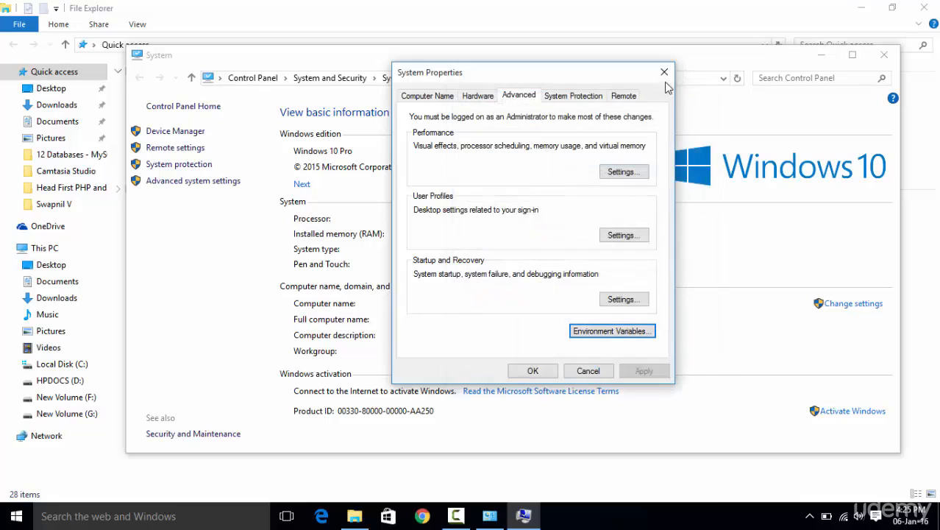
Step: Put the System window out of the way and open the C:\Program Files\Java\jdk1.8.0_65 folder in File Explorer
{"action": "left_click", "coordinate": [821, 62]}
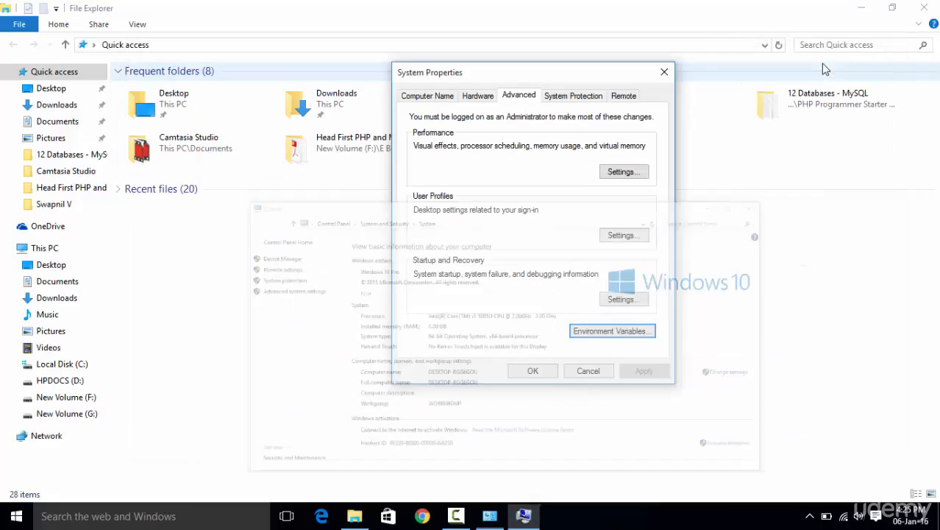
{"action": "left_click", "coordinate": [856, 10]}
{"action": "left_click", "coordinate": [16, 516]}
{"action": "left_click", "coordinate": [51, 419]}
{"action": "double_click", "coordinate": [361, 205]}
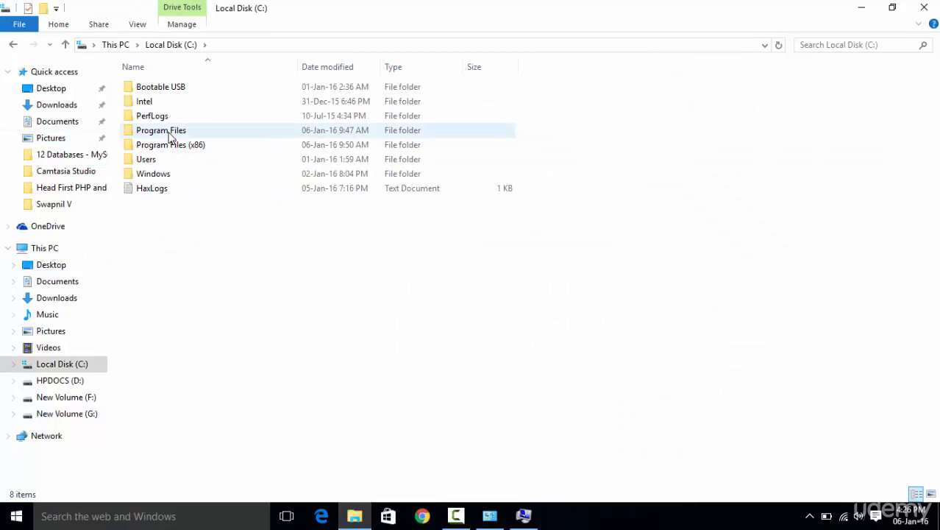
{"action": "double_click", "coordinate": [169, 138]}
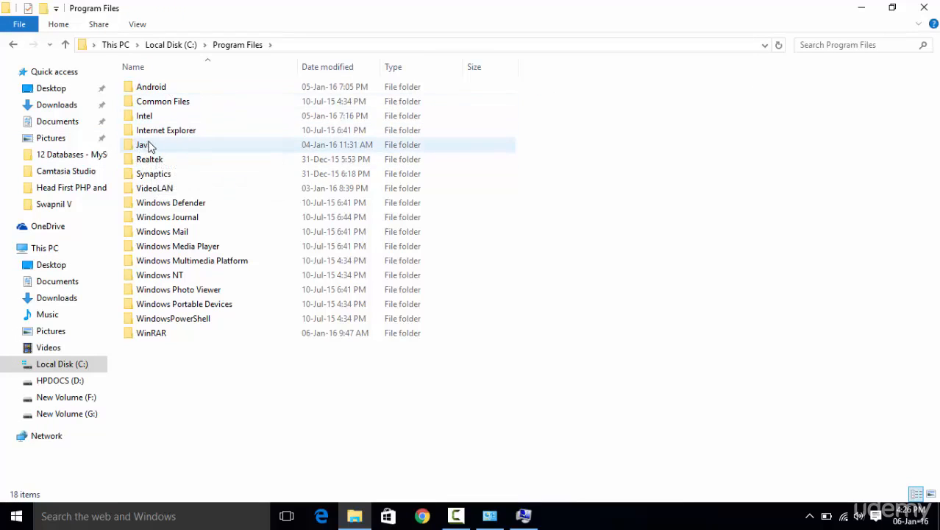
{"action": "double_click", "coordinate": [148, 147]}
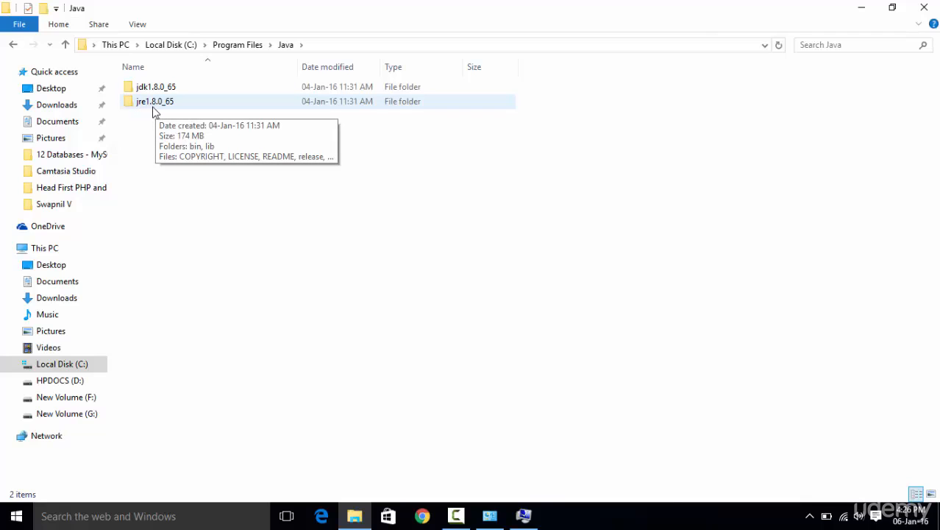
{"action": "double_click", "coordinate": [150, 87]}
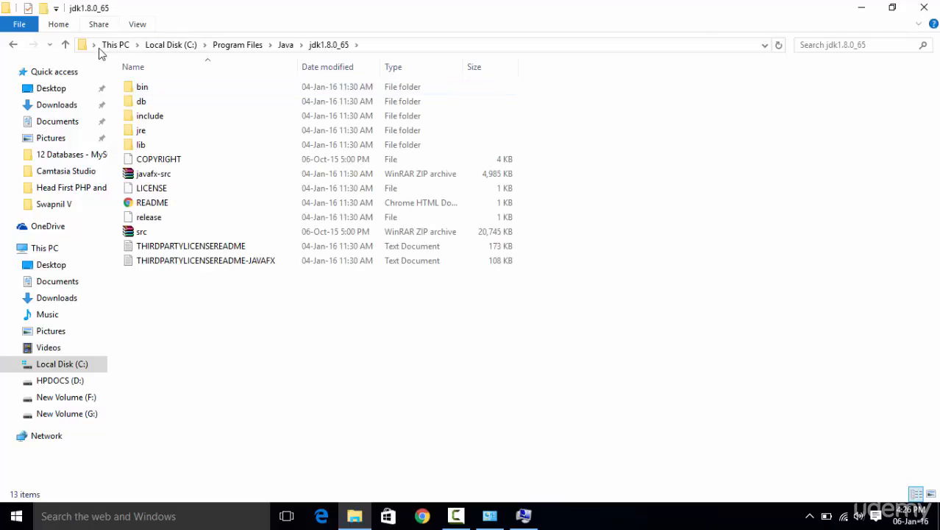
Step: Copy the full path C:\Program Files\Java\jdk1.8.0_65 of the JDK folder
{"action": "left_click", "coordinate": [372, 46]}
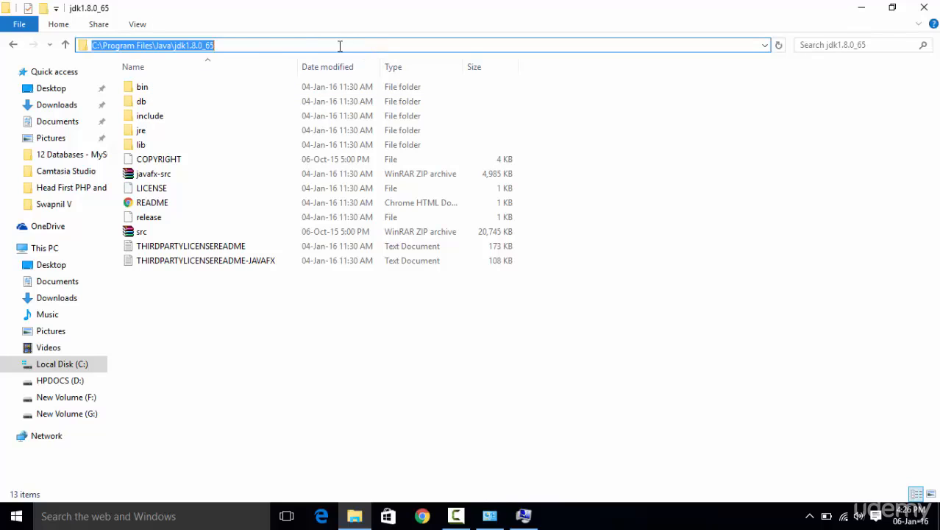
{"action": "right_click", "coordinate": [206, 46]}
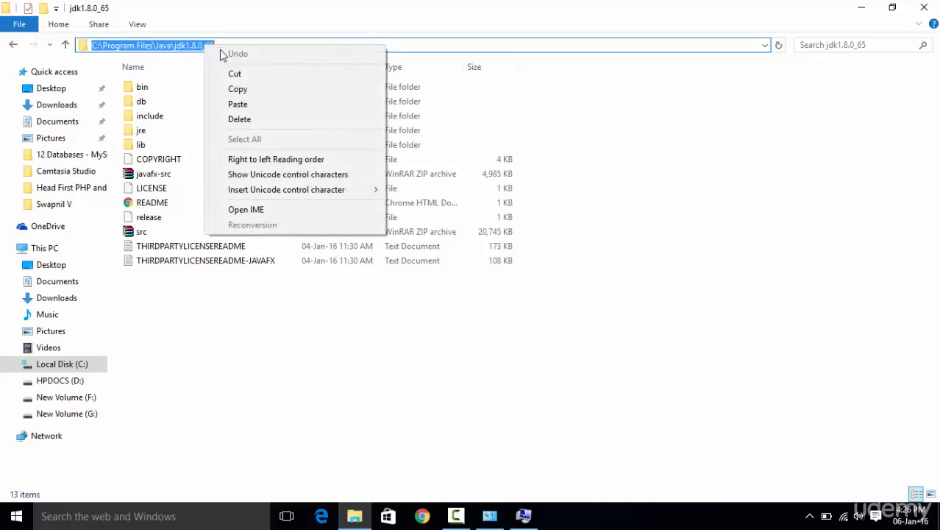
{"action": "left_click", "coordinate": [232, 90]}
{"action": "key", "text": "Escape"}
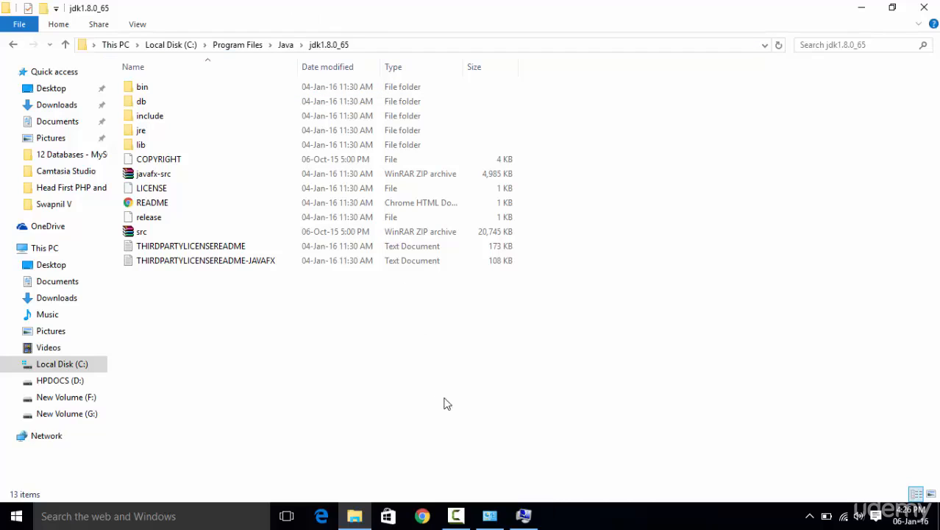
Step: Return to the system properties and open the environment variables
{"action": "left_click", "coordinate": [523, 517]}
{"action": "left_click", "coordinate": [524, 518]}
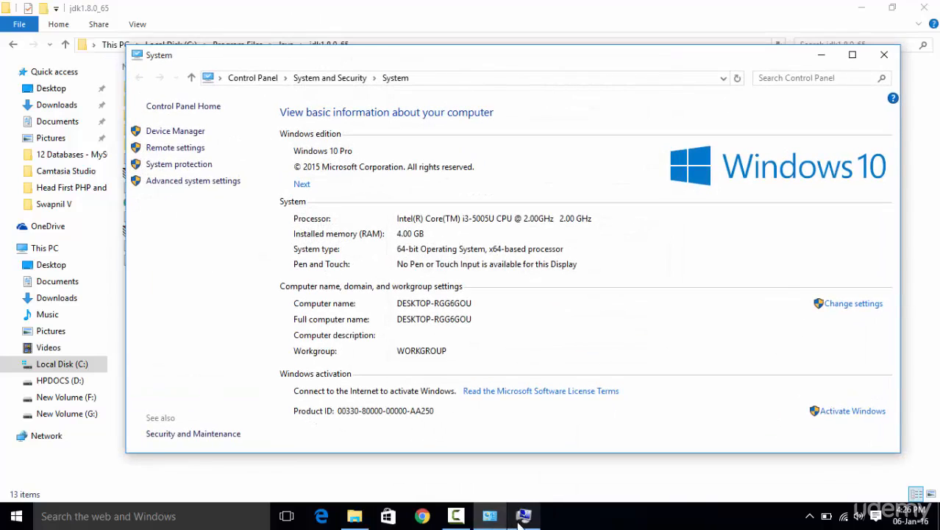
{"action": "left_click", "coordinate": [524, 517]}
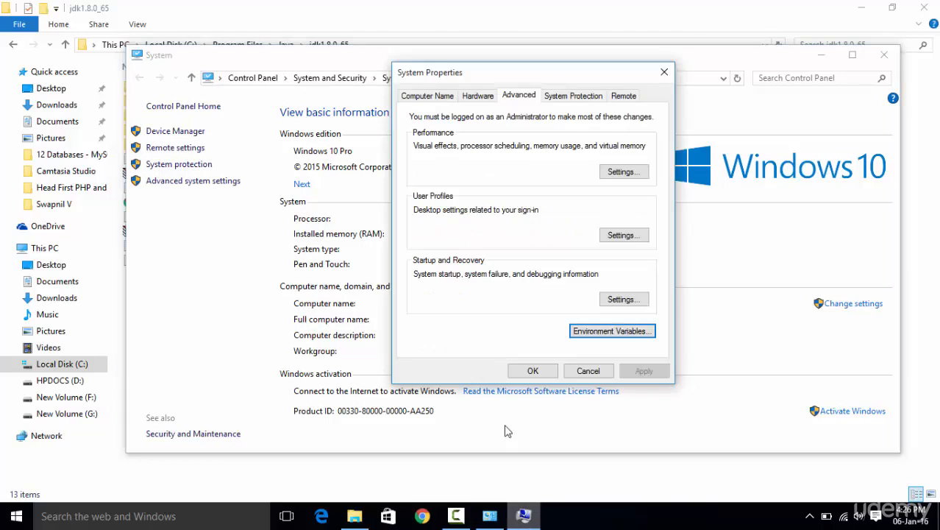
{"action": "left_click", "coordinate": [596, 328]}
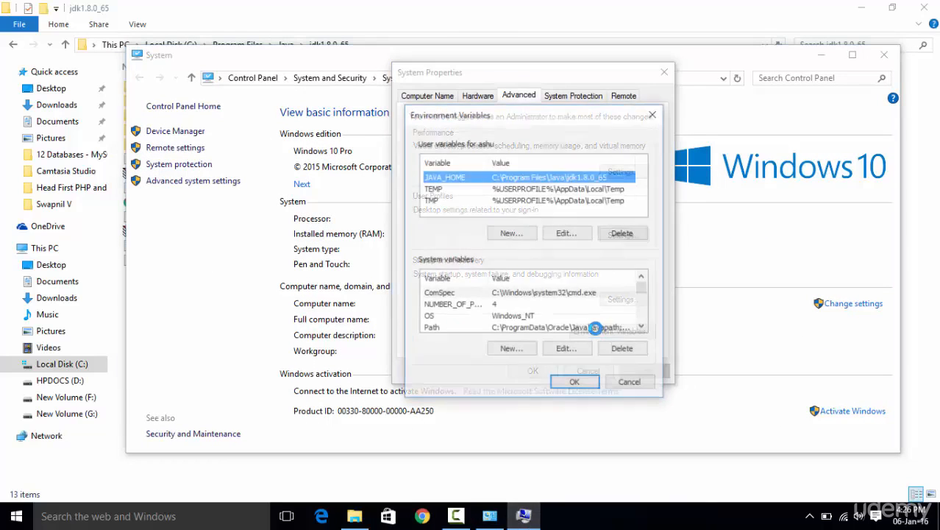
Step: Start a new user variable with the copied path C:\Program Files\Java\jdk1.8.0_65 as its value, leave its name empty, and cancel it
{"action": "left_click", "coordinate": [512, 234]}
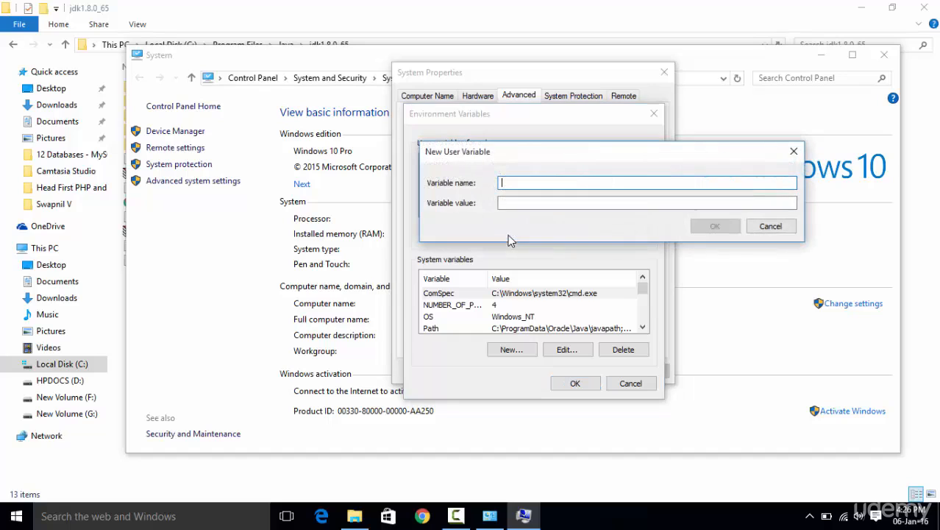
{"action": "left_click_drag", "start_coordinate": [534, 158], "coordinate": [499, 268]}
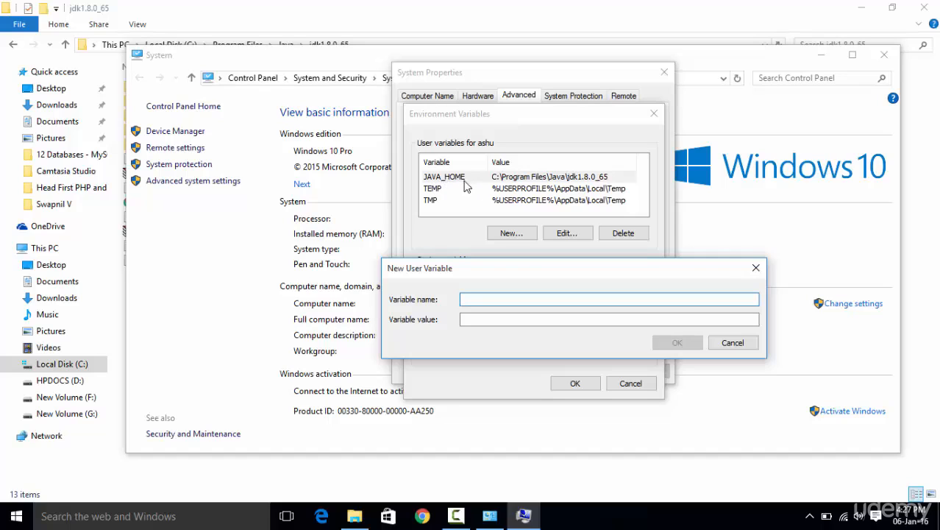
{"action": "left_click_drag", "start_coordinate": [443, 269], "coordinate": [435, 297]}
{"action": "left_click", "coordinate": [463, 348]}
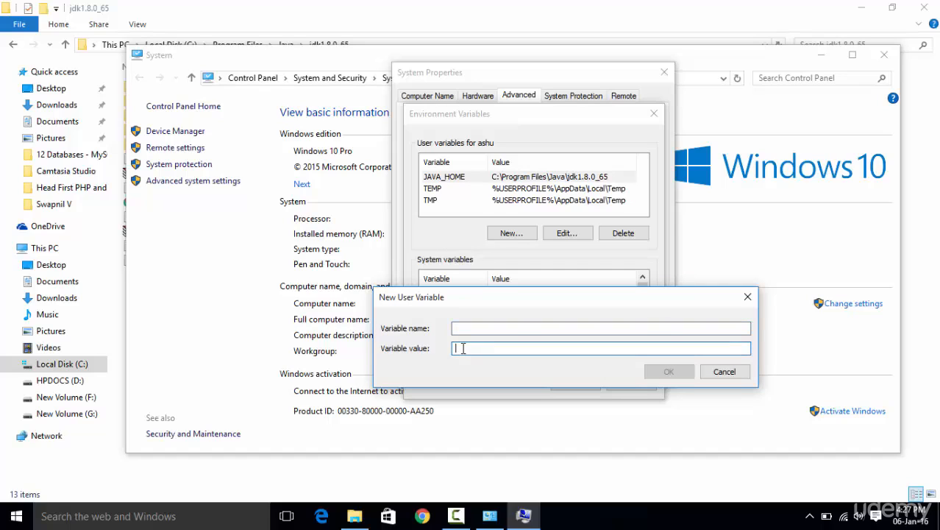
{"action": "right_click", "coordinate": [462, 349]}
{"action": "left_click", "coordinate": [493, 218]}
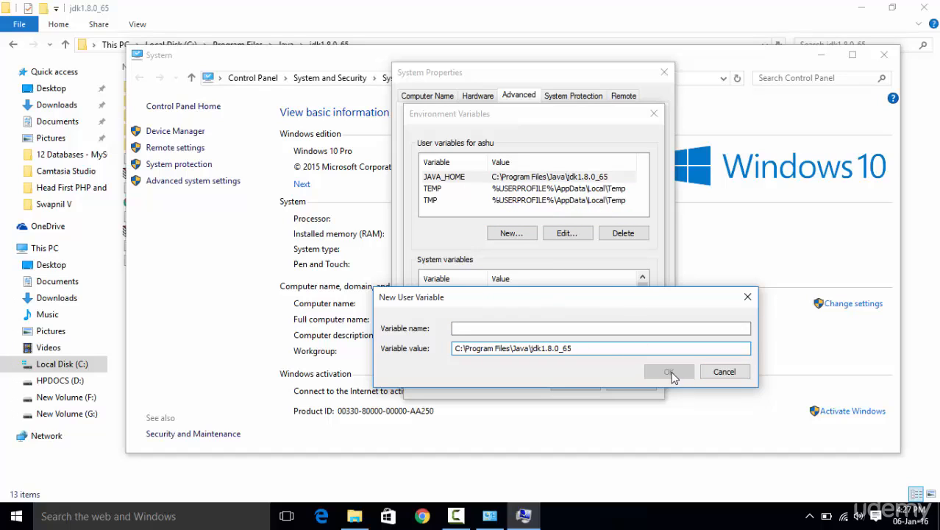
{"action": "left_click", "coordinate": [736, 373]}
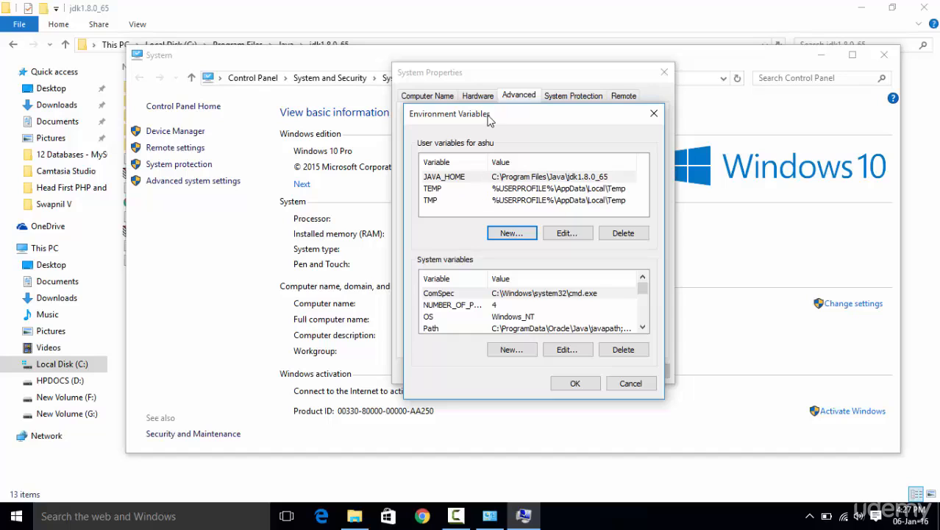
Step: Close the environment variables, the system properties, the System window and File Explorer
{"action": "left_click_drag", "start_coordinate": [487, 116], "coordinate": [500, 100]}
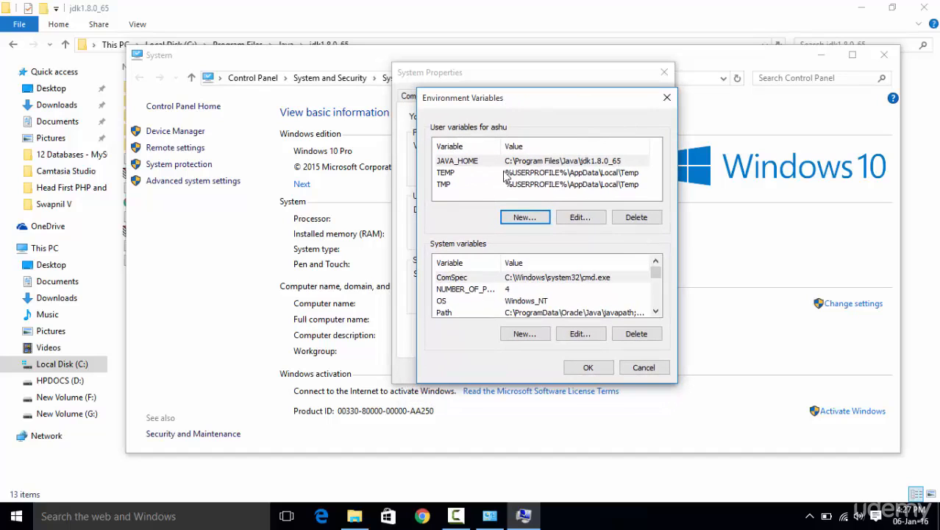
{"action": "left_click", "coordinate": [666, 99]}
{"action": "left_click", "coordinate": [665, 73]}
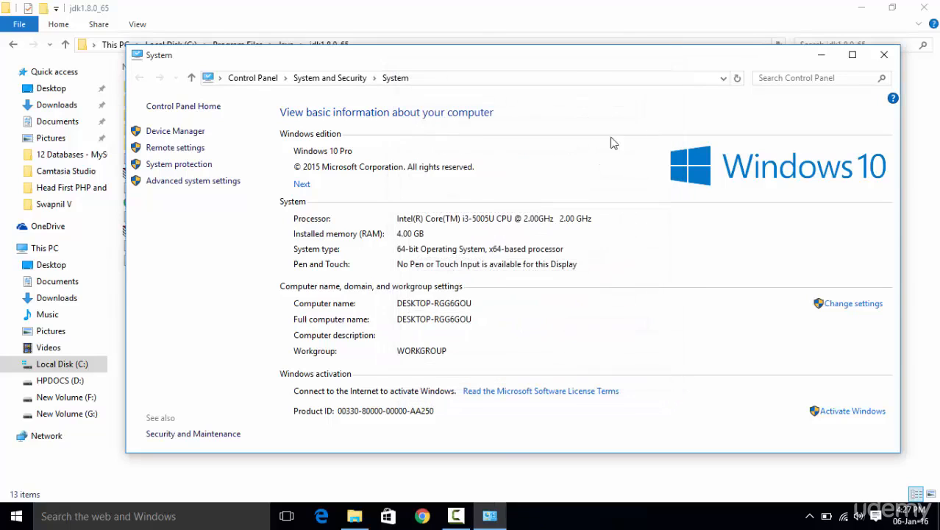
{"action": "left_click", "coordinate": [884, 55]}
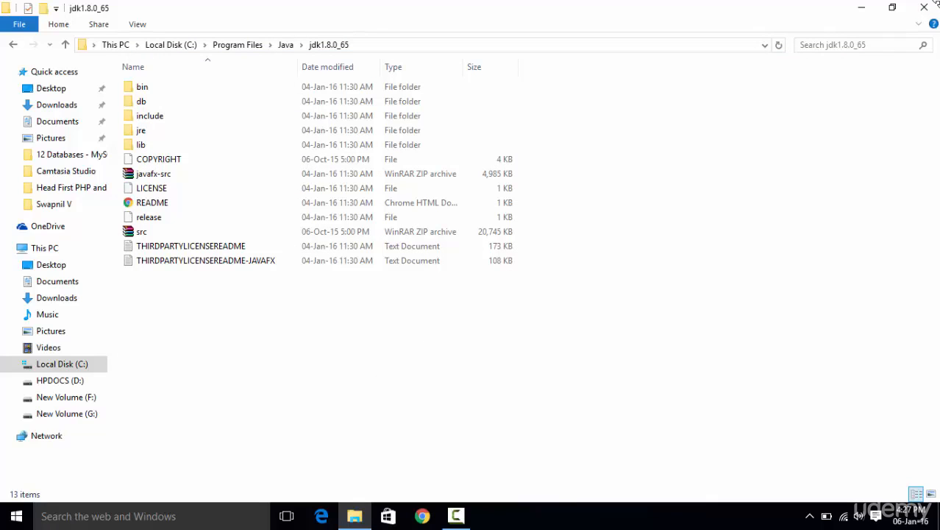
{"action": "left_click", "coordinate": [925, 7]}
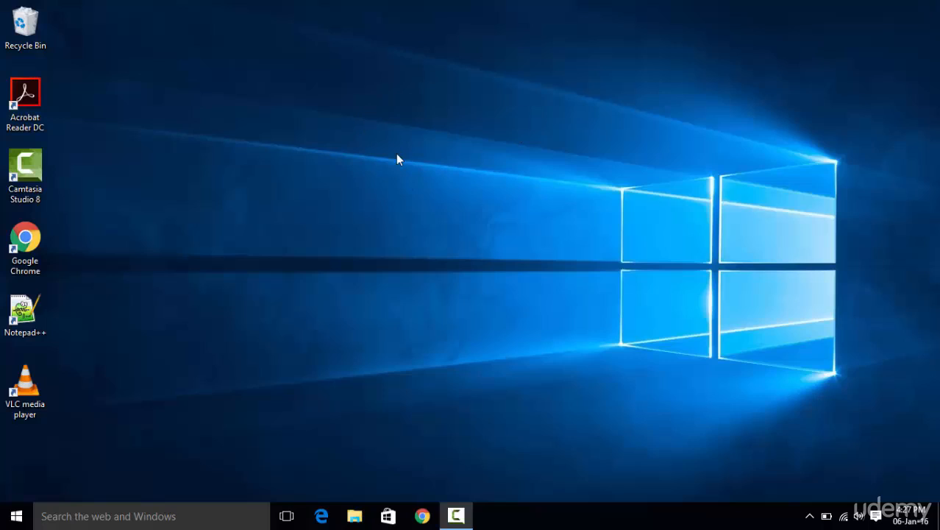
Step: Launch Google Chrome, open a second blank tab, and return to the first one
{"action": "left_click", "coordinate": [422, 515]}
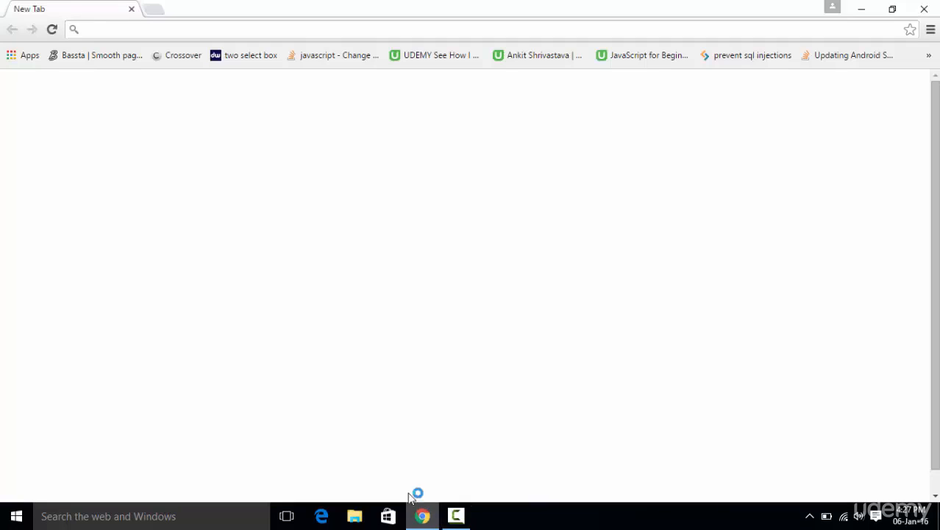
{"action": "left_click", "coordinate": [154, 10]}
{"action": "left_click", "coordinate": [111, 17]}
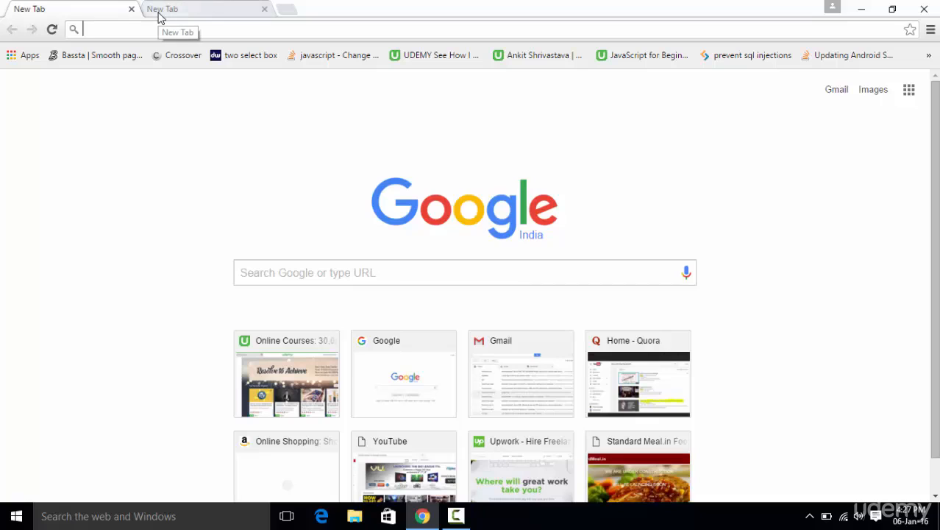